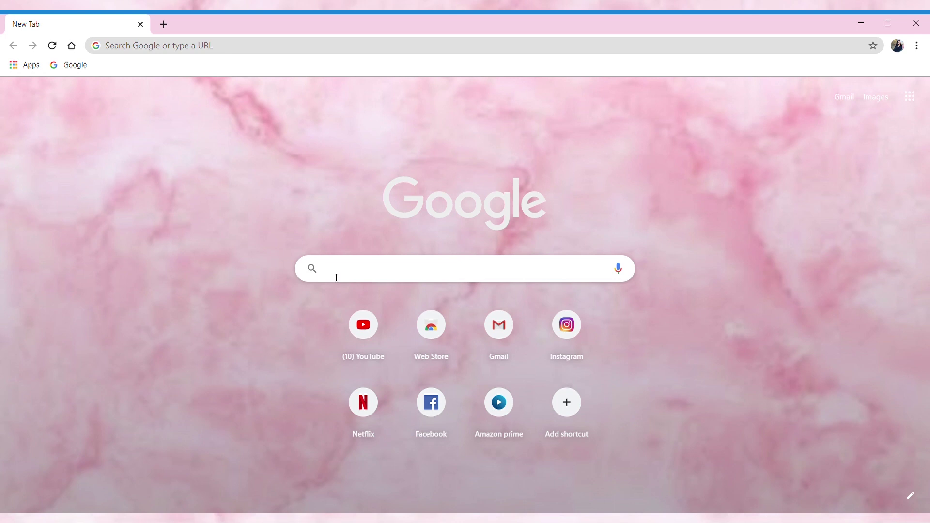
Search Google for "spark ar studio" and go to the Spark AR Studio download page
text(spar)
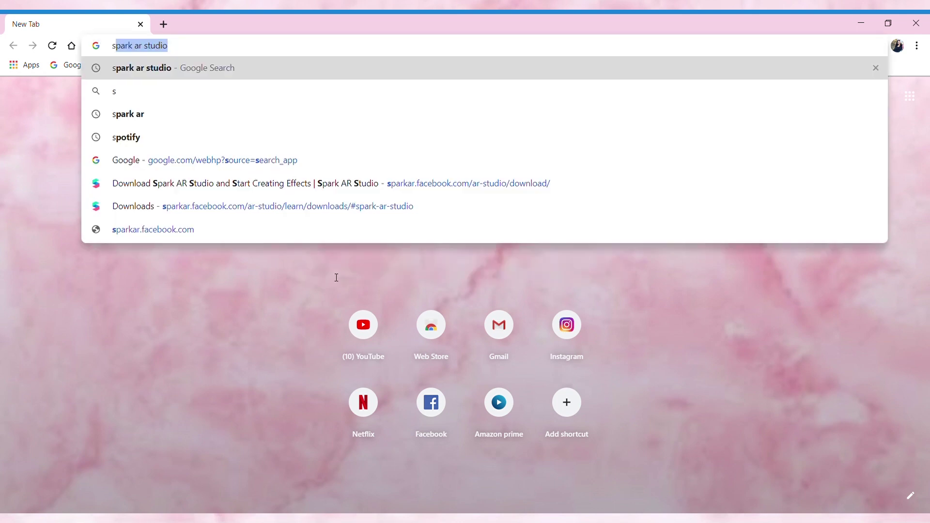
text(k ar )
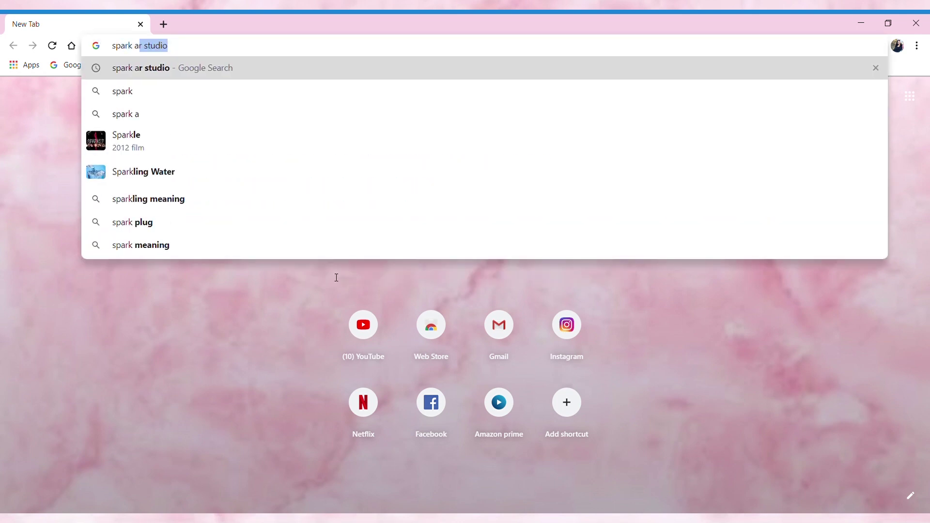
text(s)
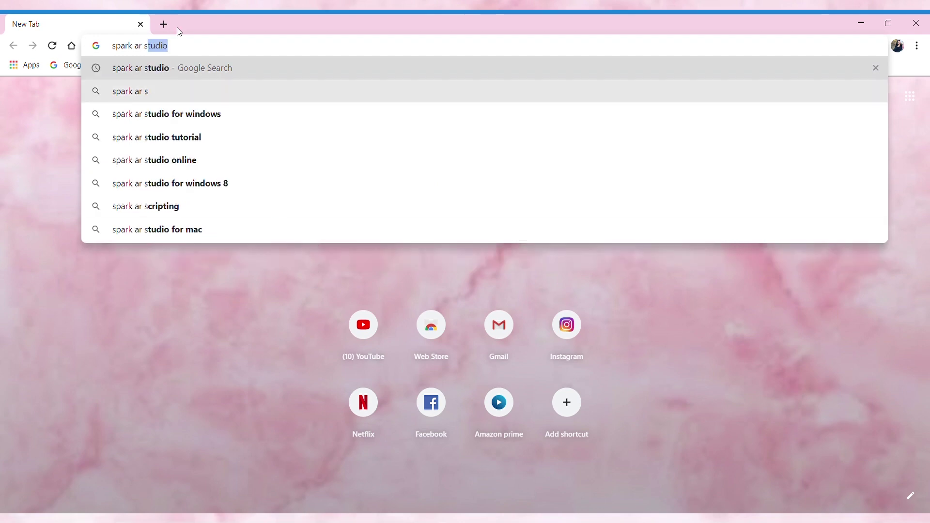
click(198, 71)
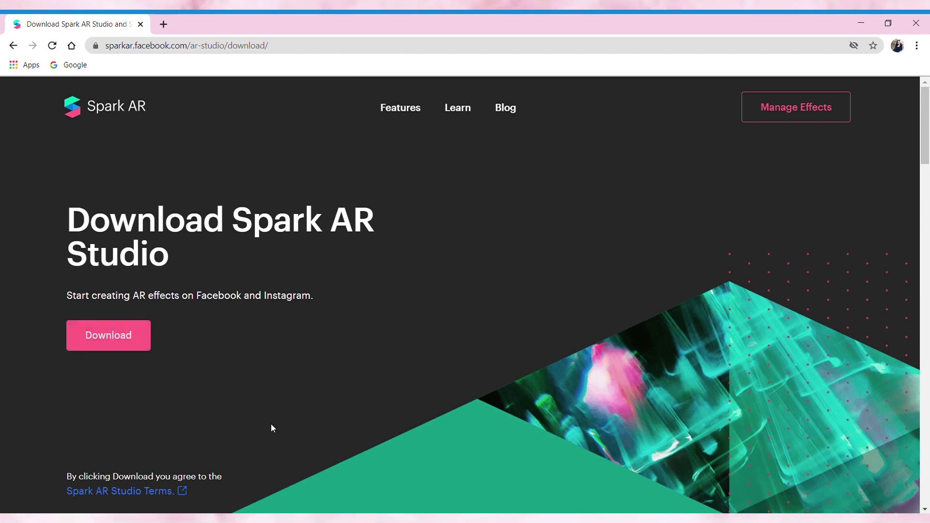
Look over the Spark AR Studio download page, including the Spark AR Player section
scroll(271, 423, down, 5)
scroll(271, 423, up, 5)
scroll(384, 382, down, 5)
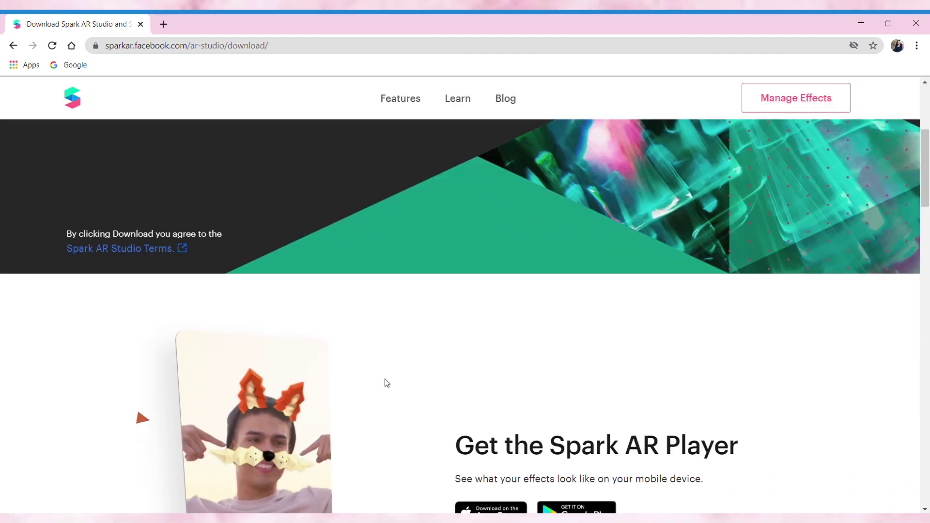
scroll(384, 382, down, 12)
scroll(386, 387, up, 13)
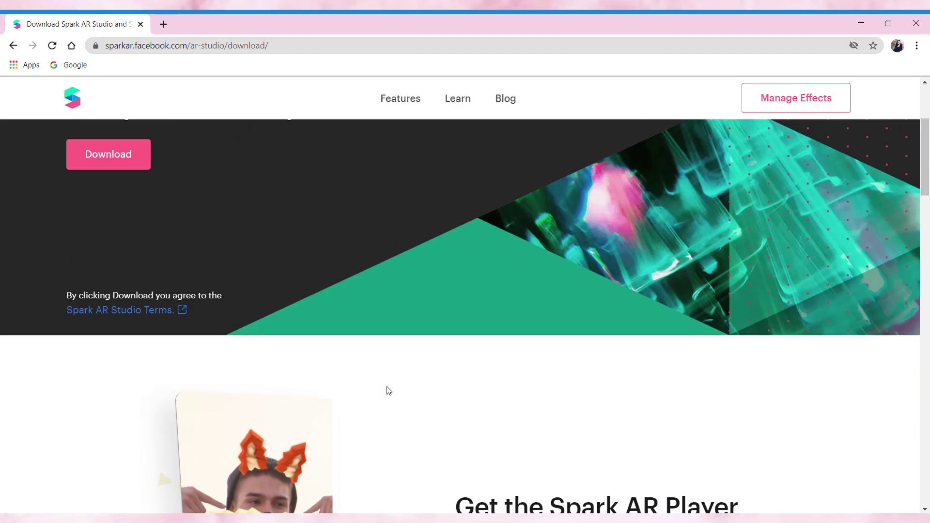
scroll(388, 391, up, 4)
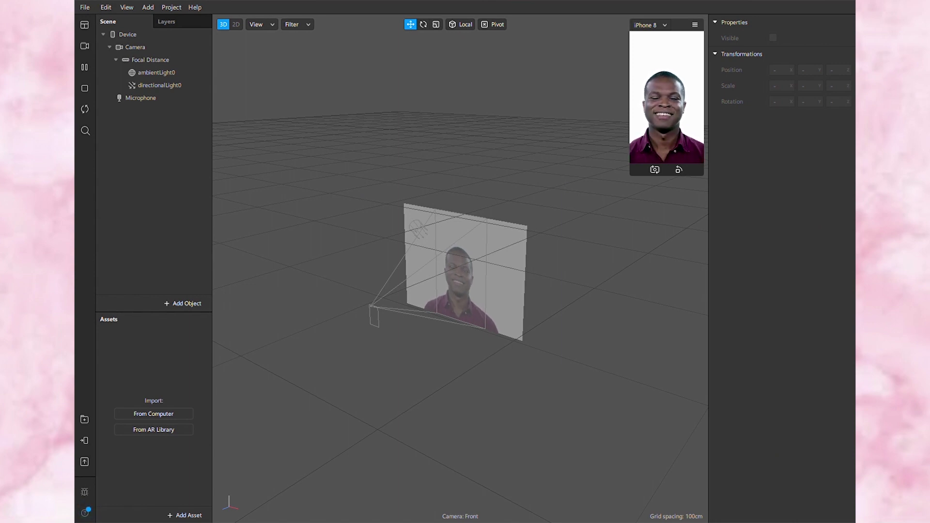
In Spark AR Studio, try several real-time simulation faces as the preview source and settle on the live EasyCamera
click(81, 49)
click(171, 105)
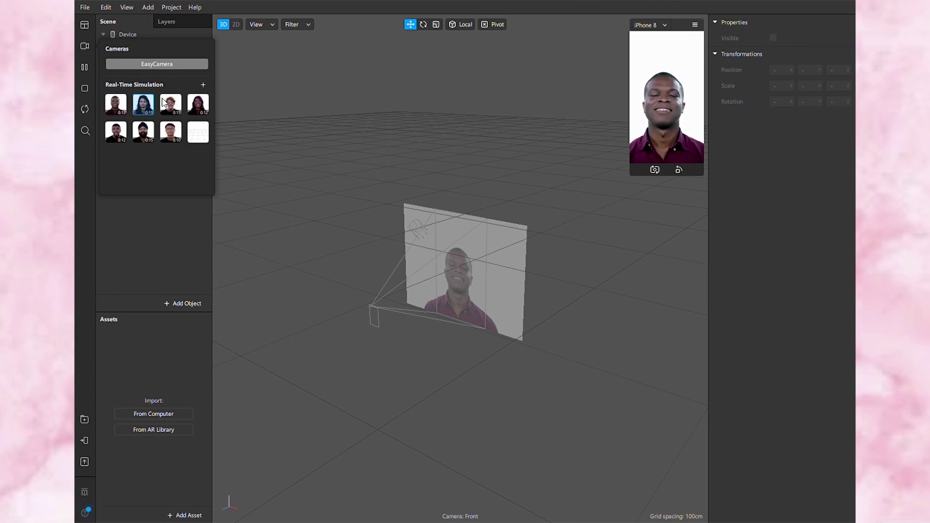
click(191, 112)
click(146, 135)
click(122, 137)
click(170, 131)
click(149, 68)
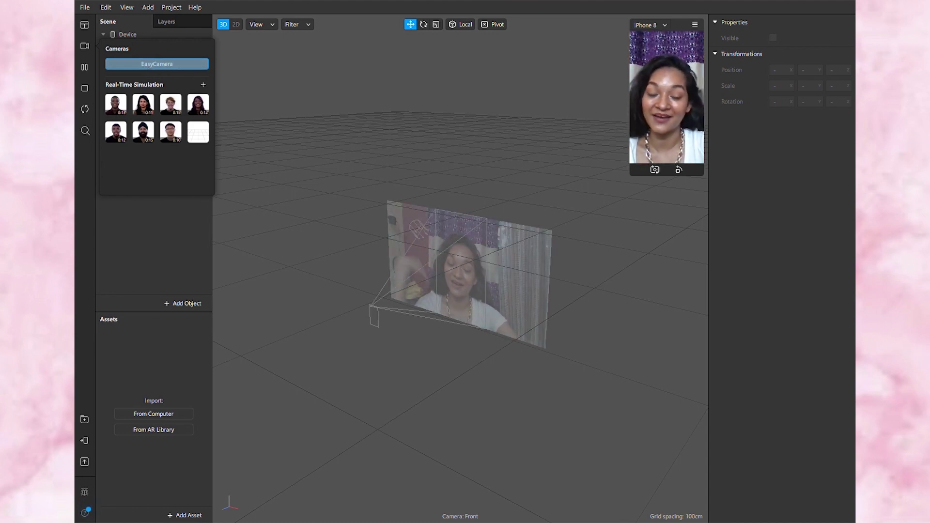
Add a face mesh to the scene and give it a new material named "smooth skin"
click(162, 344)
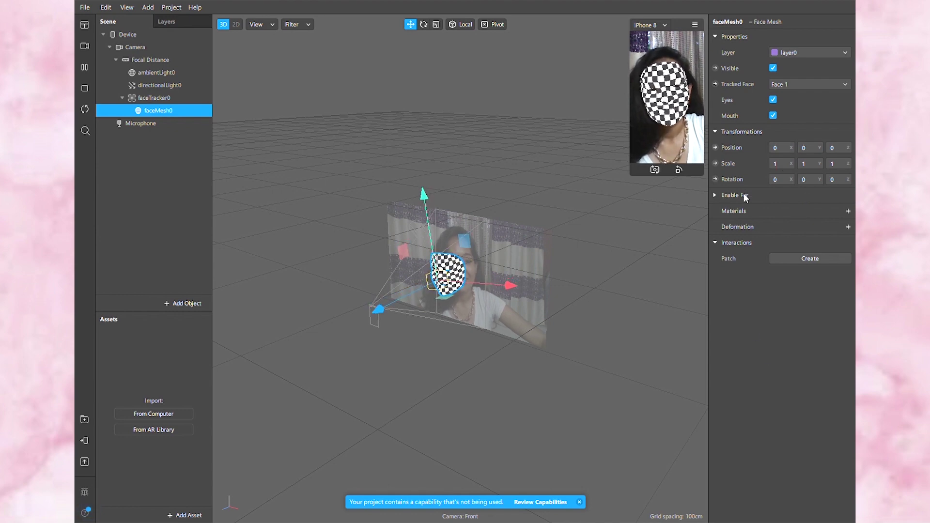
click(847, 211)
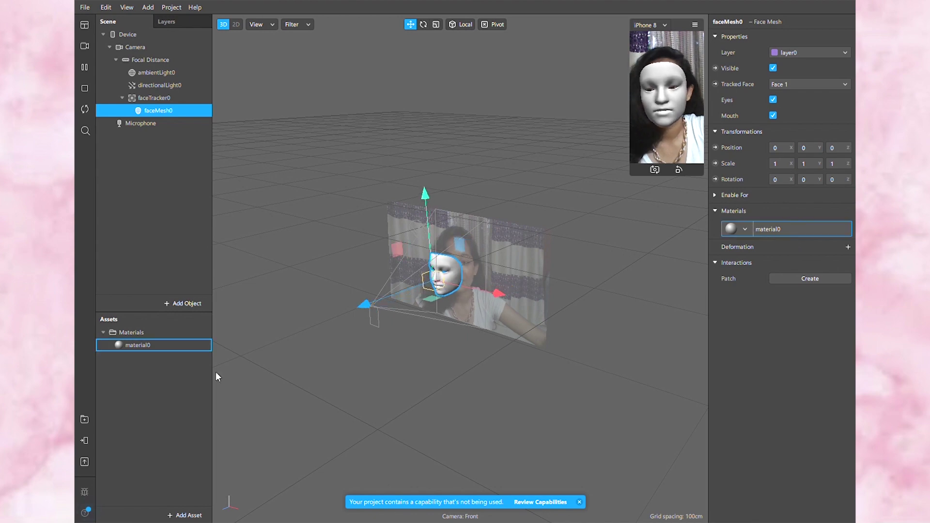
text(s)
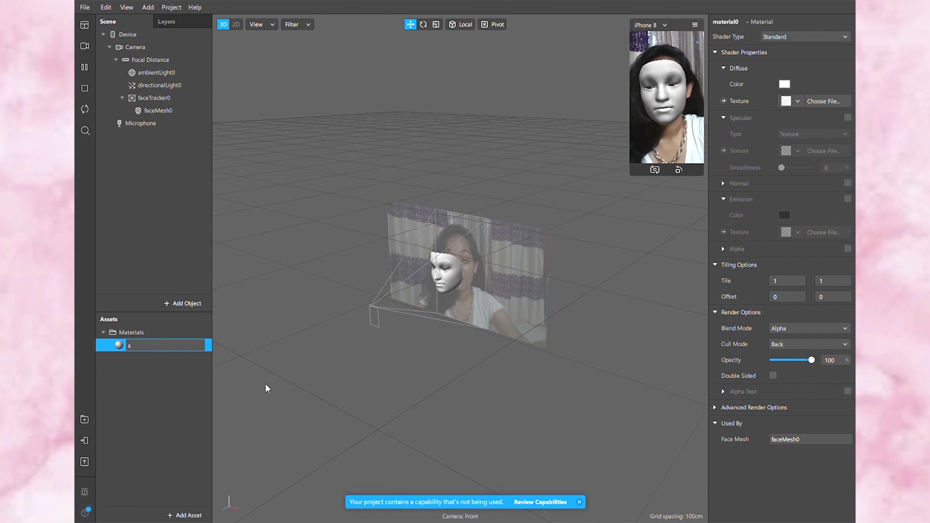
key(BackSpace)
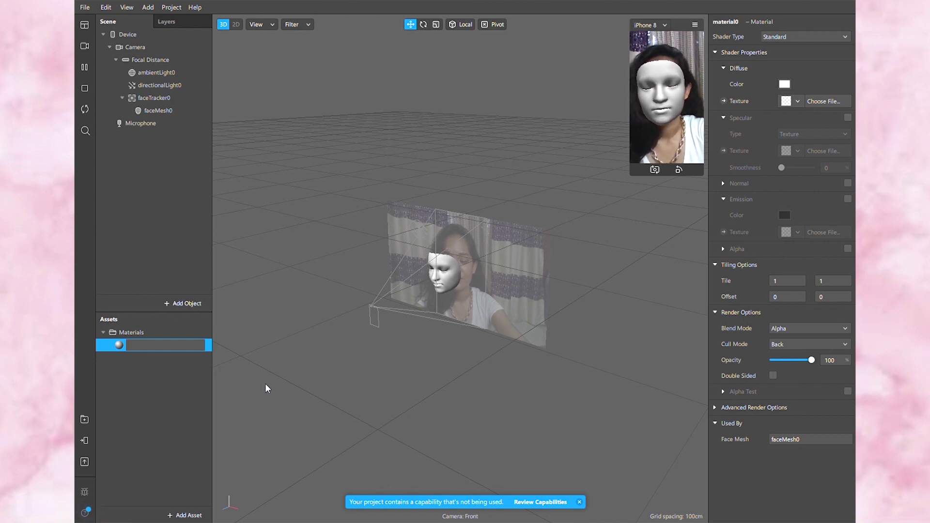
text(smooth skin)
key(Return)
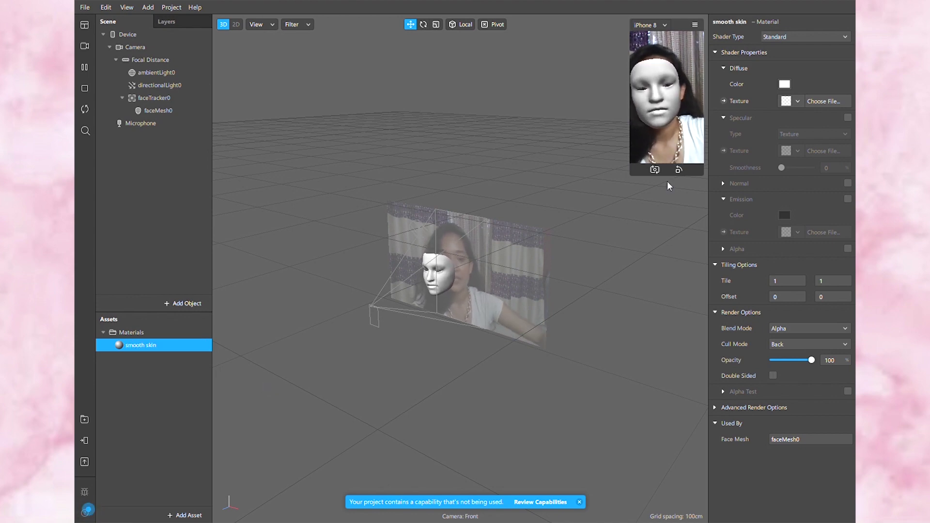
Set the smooth skin material's shader type to Retouching and adjust its skin smoothing, trying 41 and 100 percent
click(806, 36)
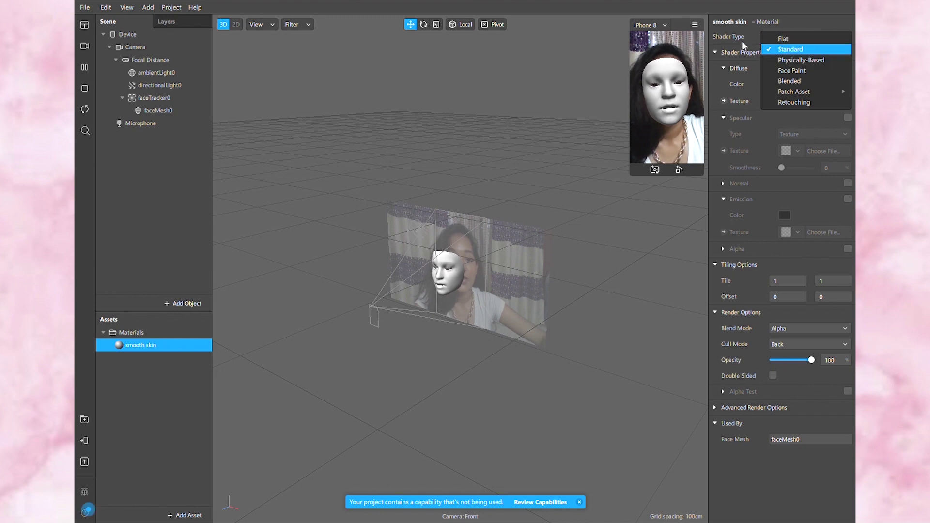
click(784, 103)
click(789, 84)
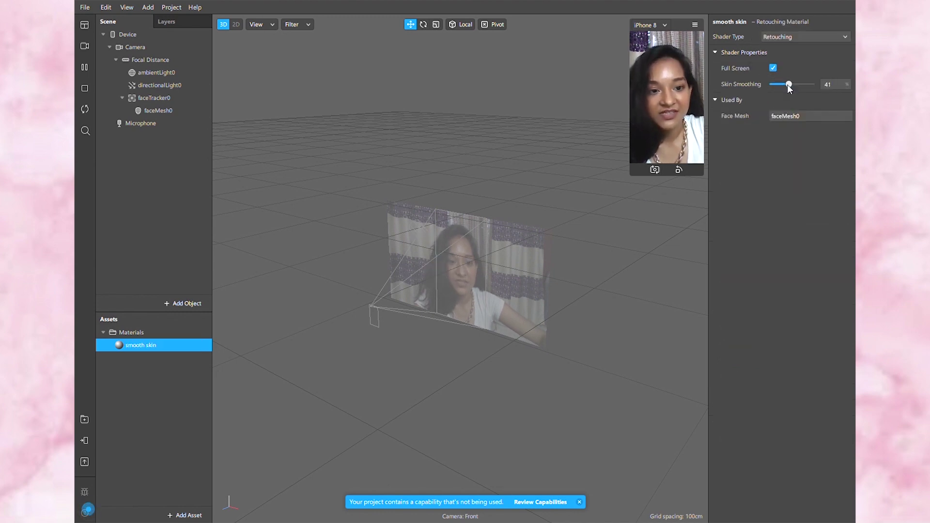
drag(791, 83, 817, 84)
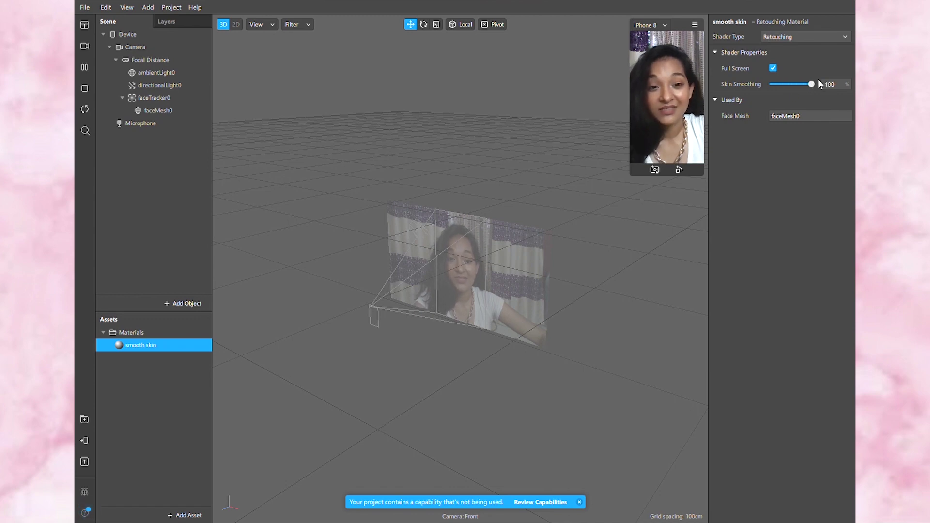
drag(815, 83, 794, 106)
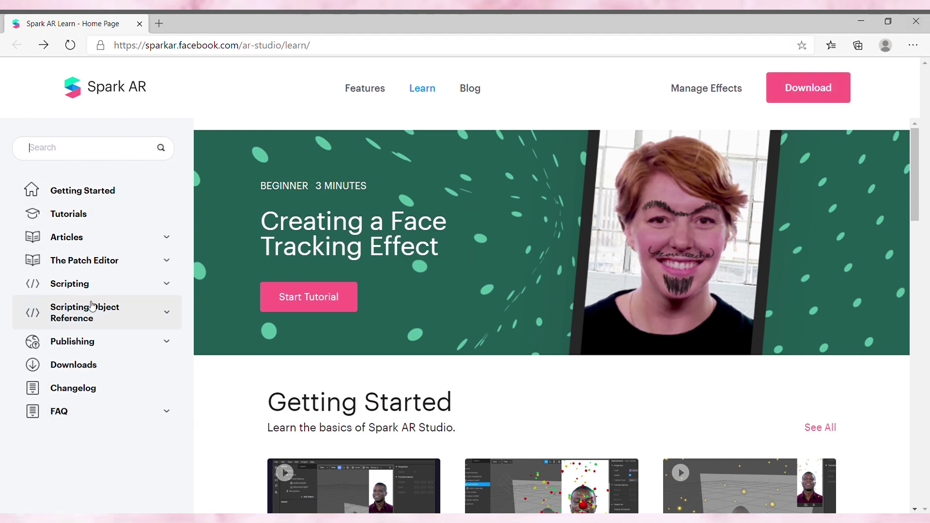
On the Spark AR learning site in the browser, search for "face assets" and open the article on the Face Reference Assets
text(face assets)
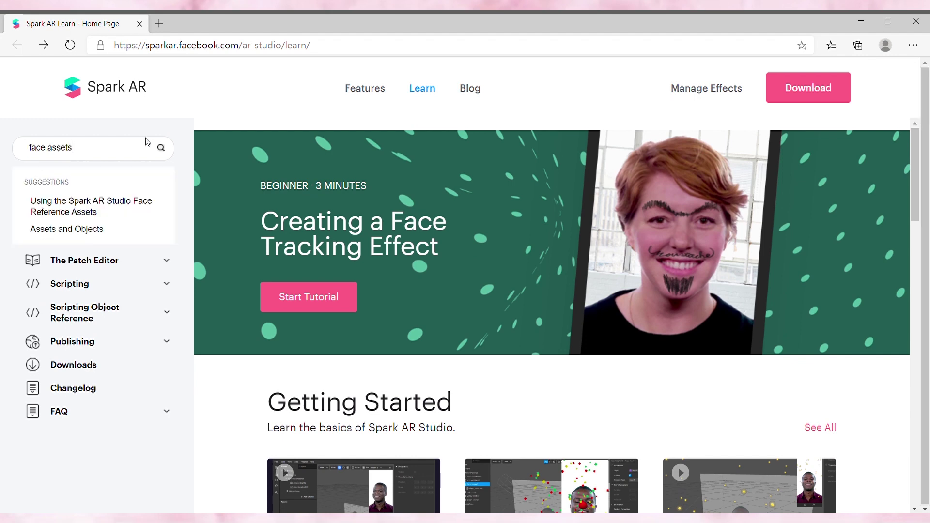
click(75, 213)
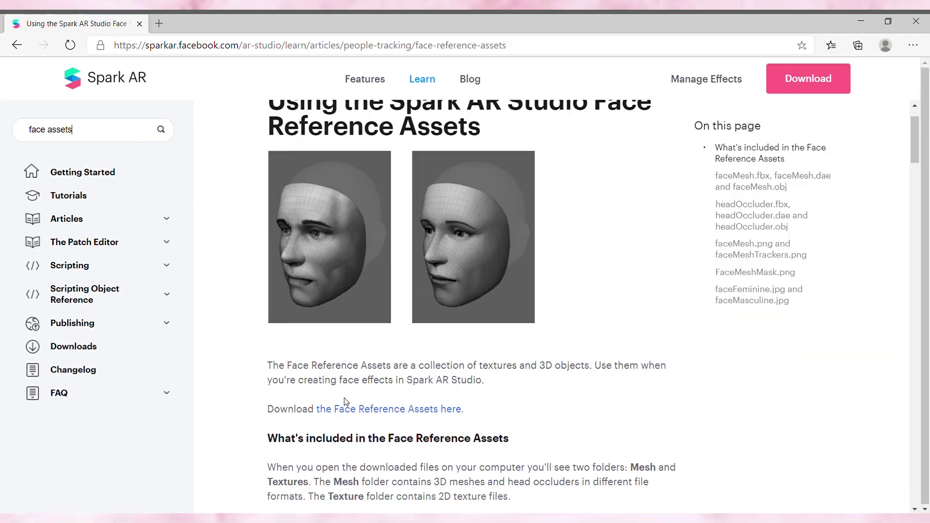
scroll(339, 399, down, 3)
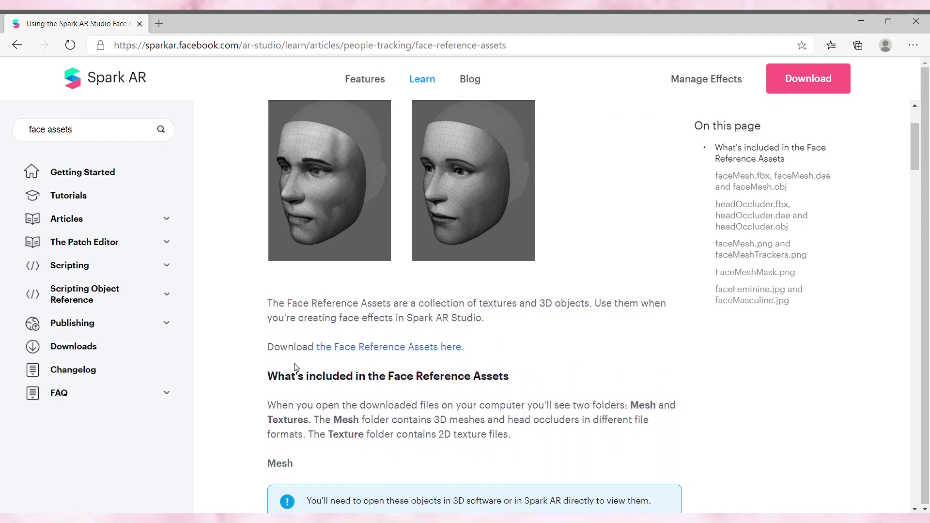
scroll(295, 367, up, 1)
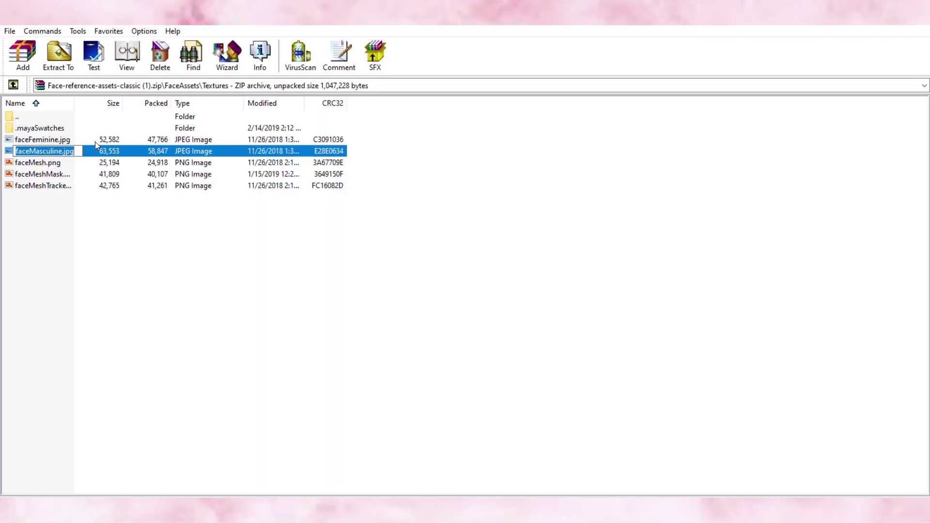
Leave the faceFeminine.jpg preview and view another of the downloaded face reference images
key(Escape)
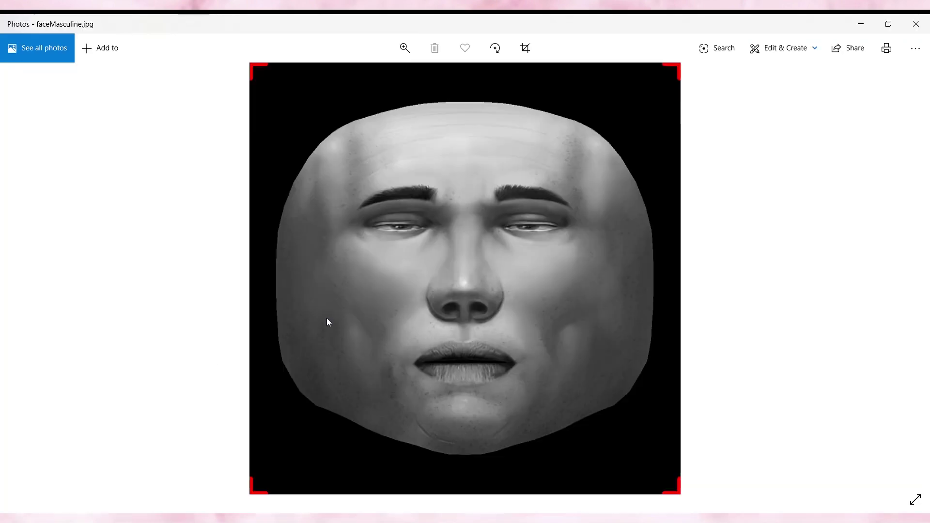
key(alt+Tab)
double_click(59, 182)
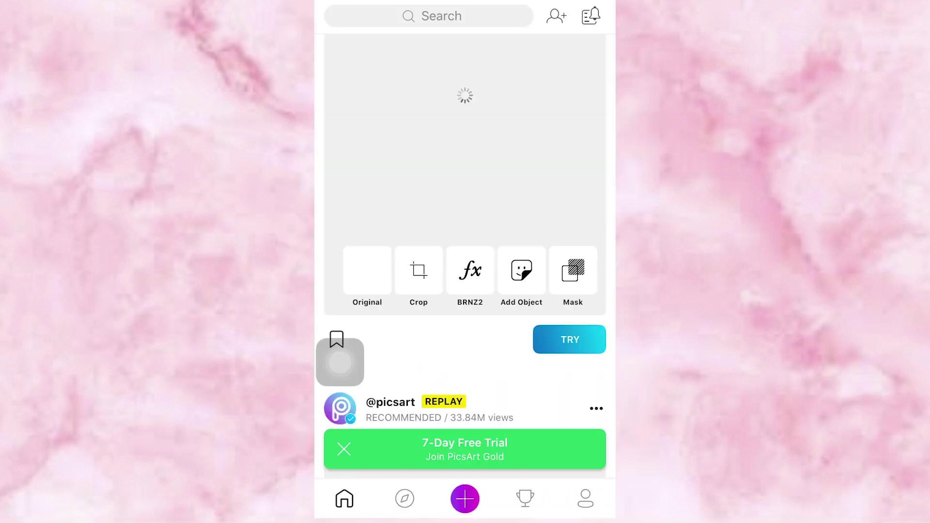
Switch to PicsArt and start a new edit on the transparent color background
click(464, 499)
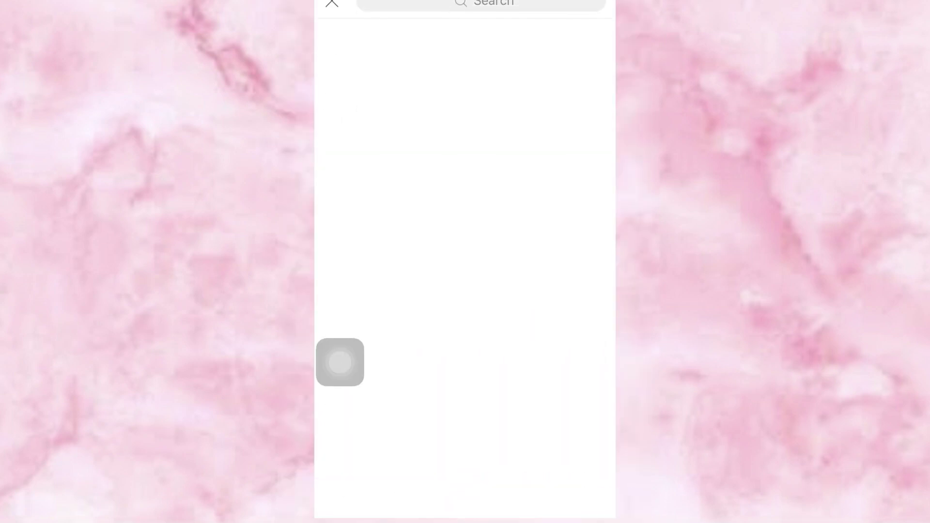
scroll(465, 261, down, 7)
scroll(465, 262, down, 12)
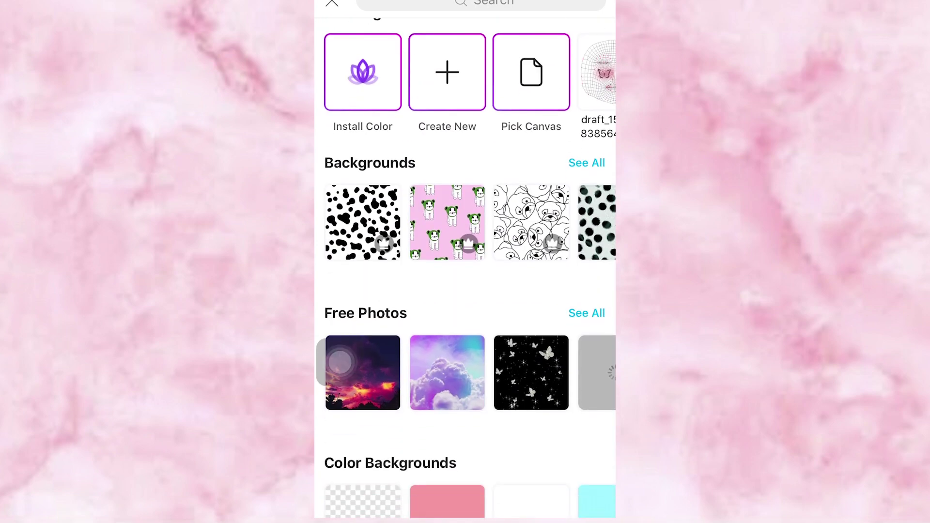
scroll(340, 363, down, 3)
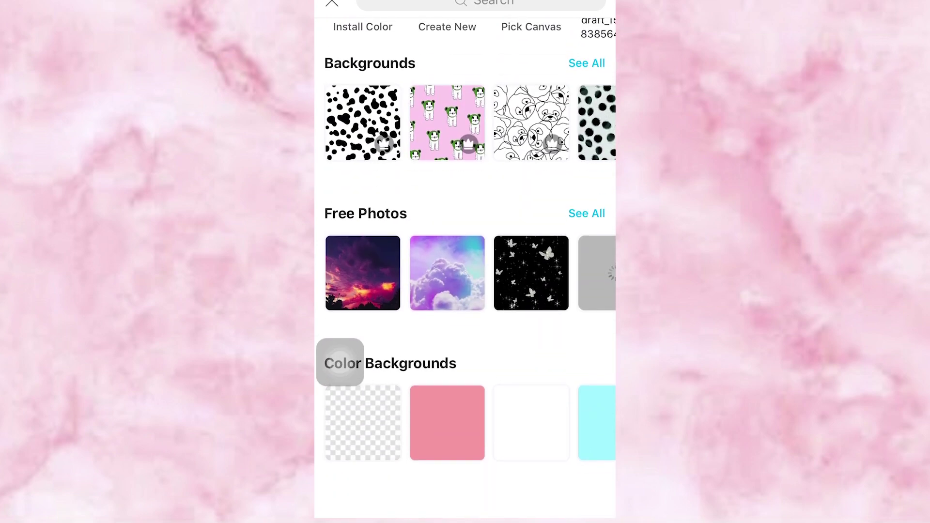
click(531, 423)
click(337, 5)
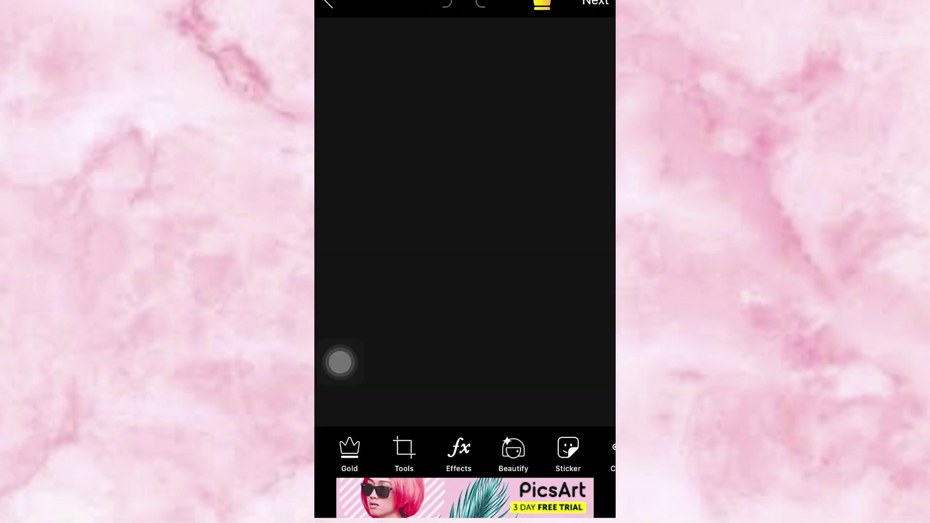
Add the face mesh image with the red tracker points to the blank canvas as a placement guide
scroll(465, 453, right, 5)
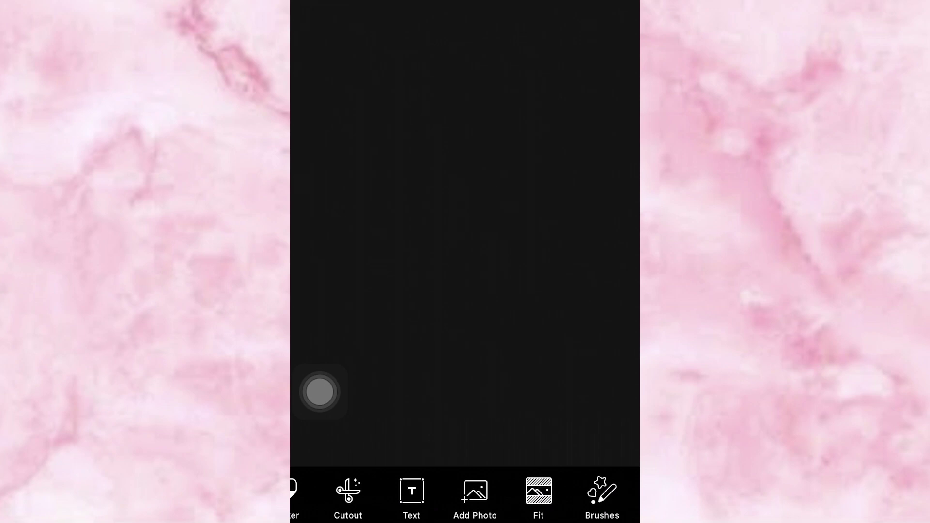
click(474, 453)
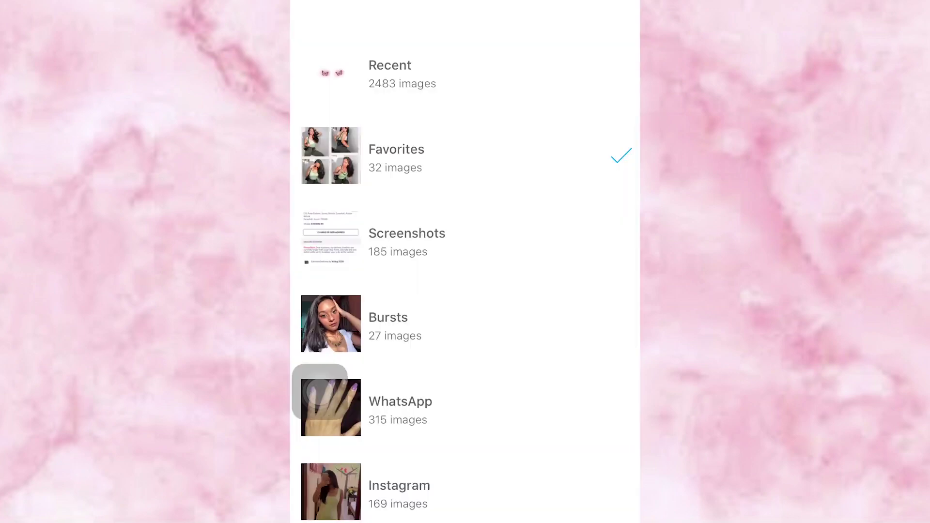
click(396, 156)
click(319, 390)
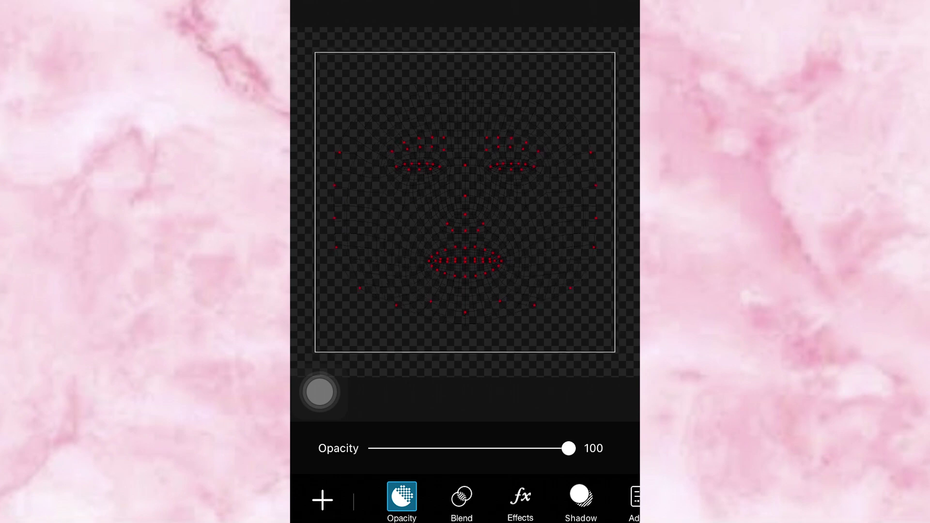
Add the pink butterfly blush picture as another photo over the face guide and enlarge it
click(323, 500)
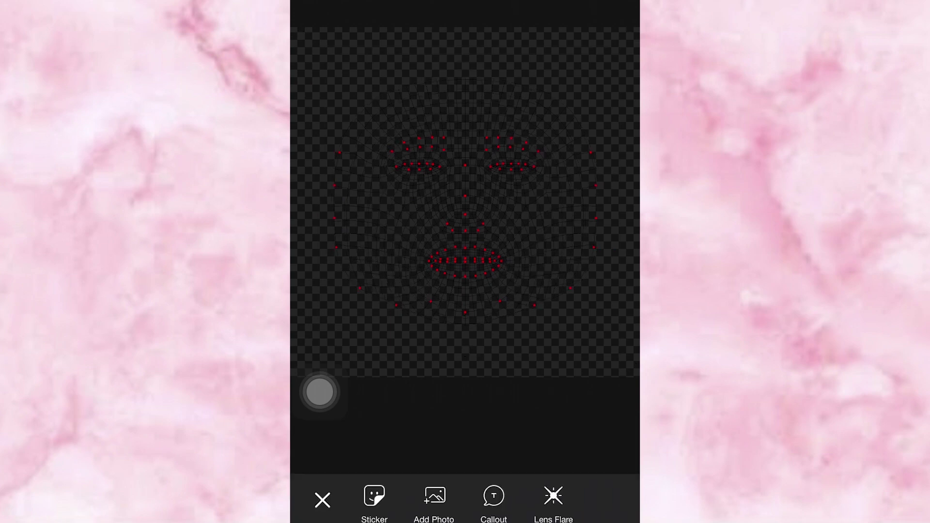
click(428, 498)
scroll(465, 262, down, 10)
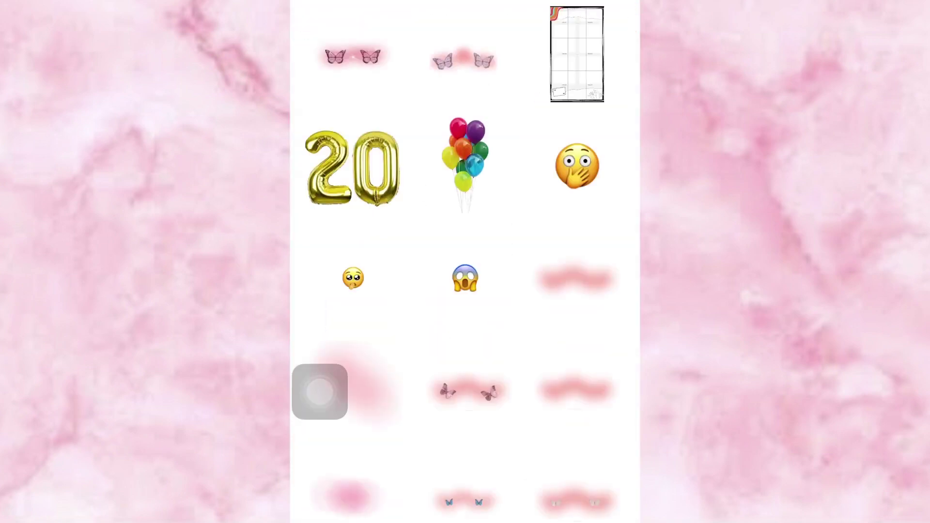
click(353, 57)
drag(566, 303, 599, 337)
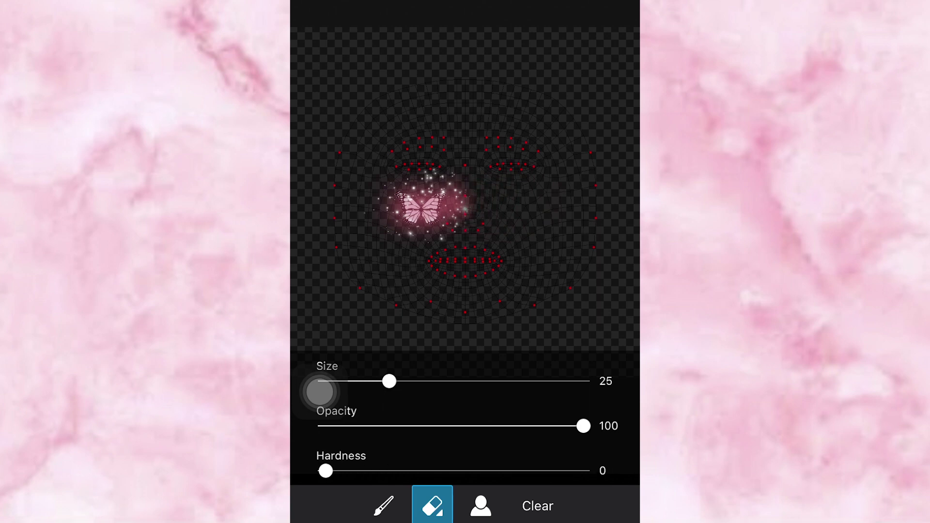
Flip the second butterfly horizontally, then position and rotate it on the opposite cheek to mirror the first one
mouse_move(465, 203)
mouse_down()
mouse_move(568, 202)
mouse_move(495, 197)
mouse_up()
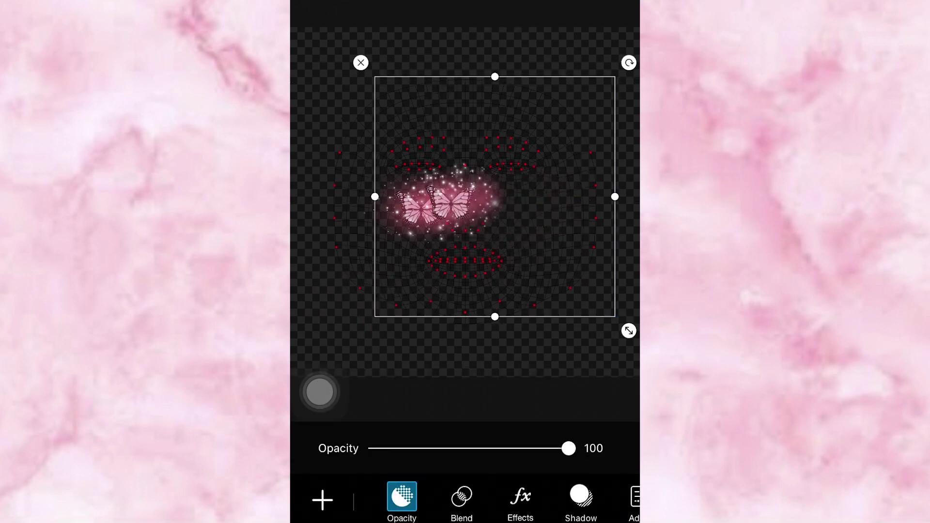
drag(581, 499, 494, 499)
click(614, 496)
click(501, 448)
mouse_move(494, 197)
mouse_down()
mouse_move(462, 202)
mouse_move(485, 211)
mouse_up()
drag(564, 65, 544, 56)
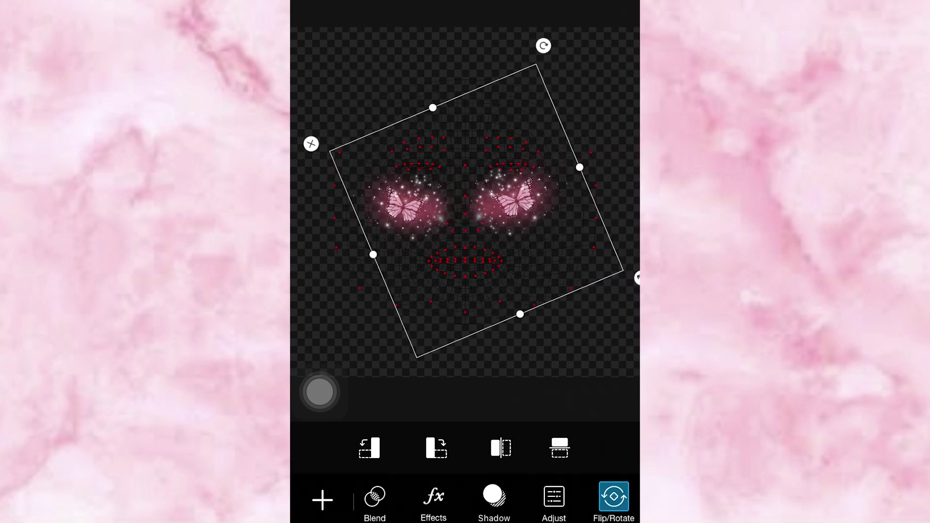
drag(477, 211, 481, 213)
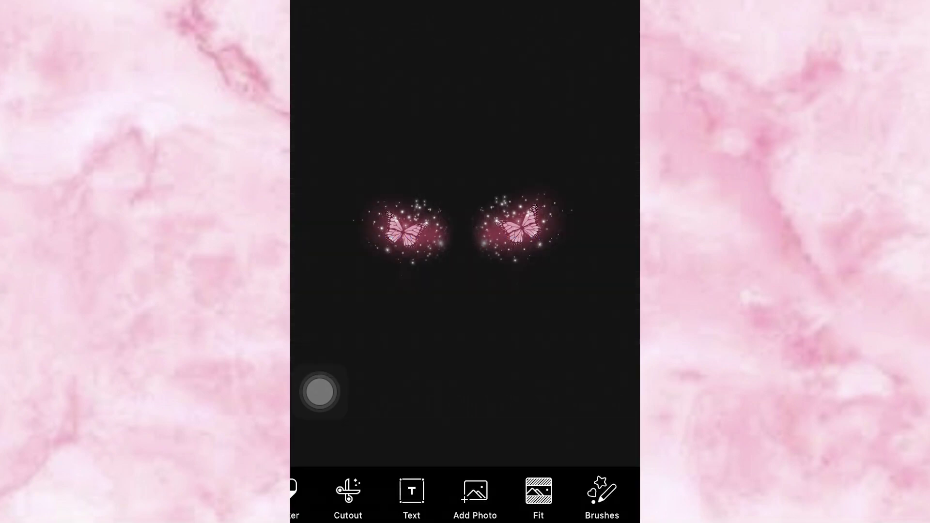
Save the finished butterfly cheek design without posting it
click(380, 498)
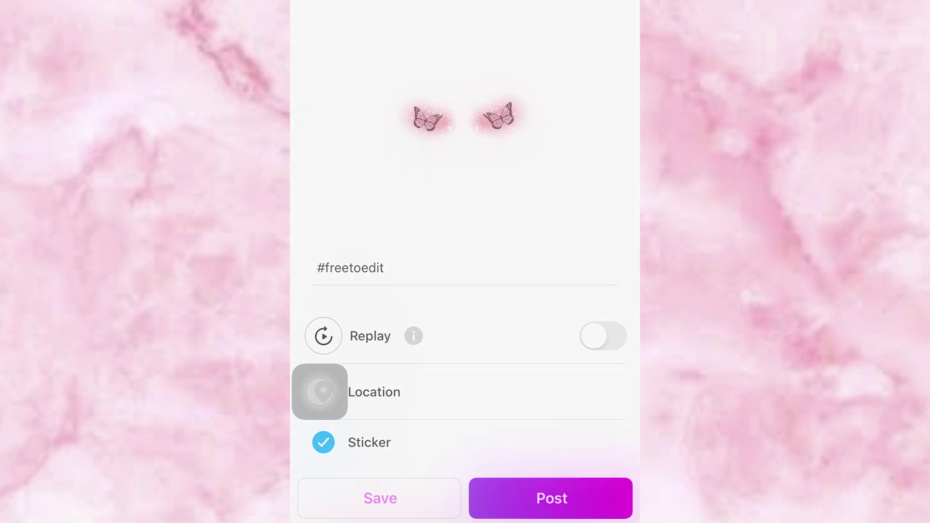